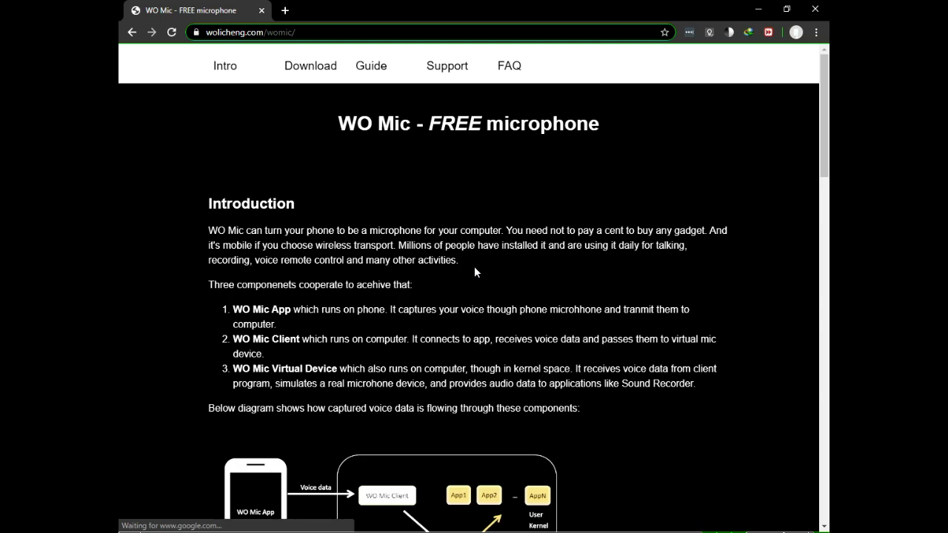
# Review the WO Mic Windows client and virtual driver downloads on wolicheng.com, then return to the desktop.
pyautogui.scroll(-7, 475, 273)
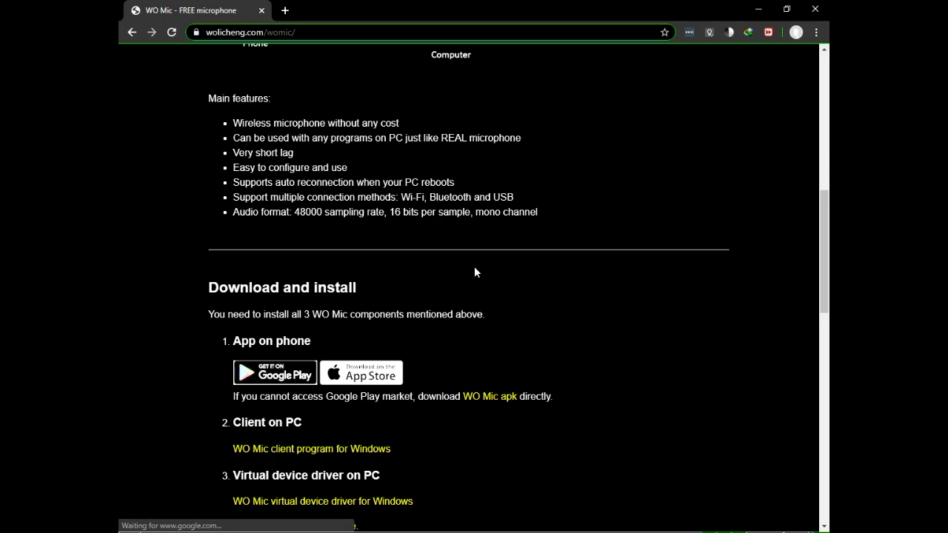
pyautogui.press('Tab')
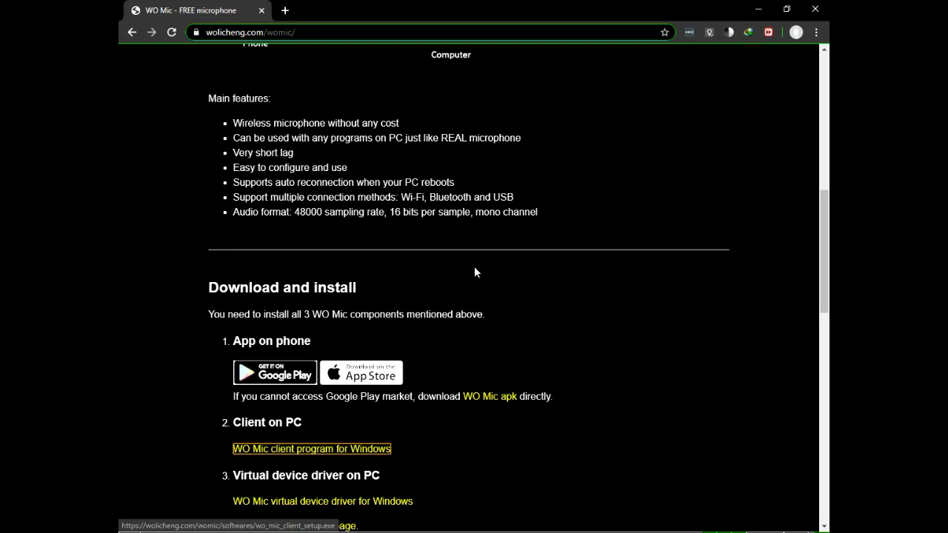
pyautogui.press('Tab')
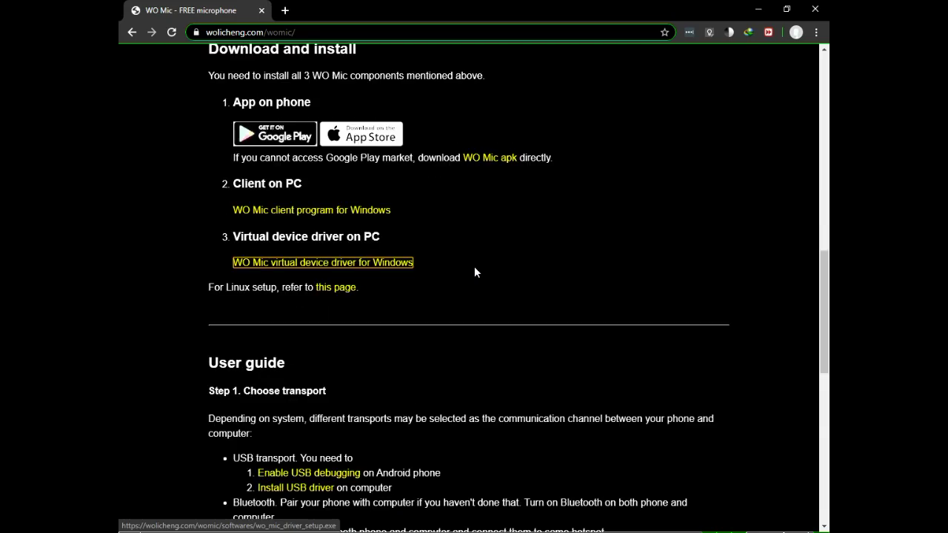
pyautogui.press('super+d')
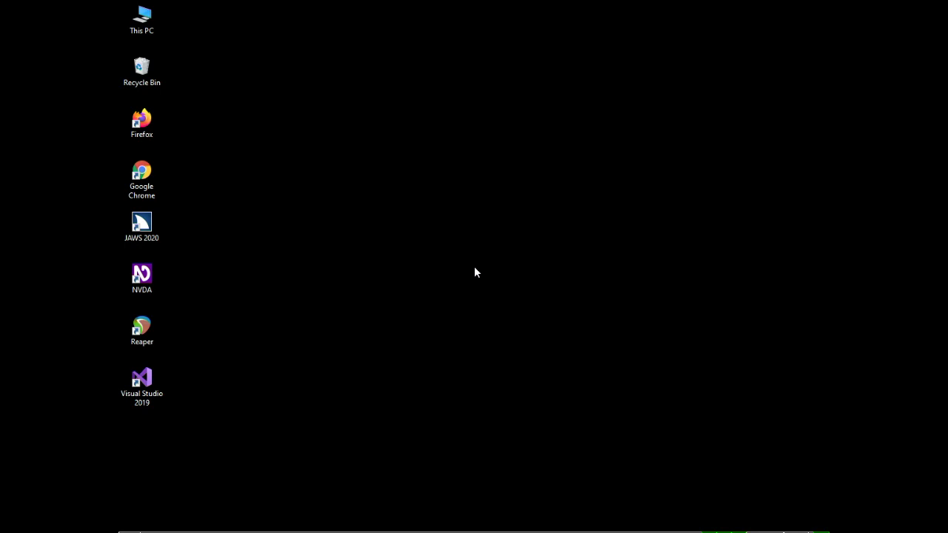
# Search the Start menu for WO Mic Client and launch it.
pyautogui.press('super')
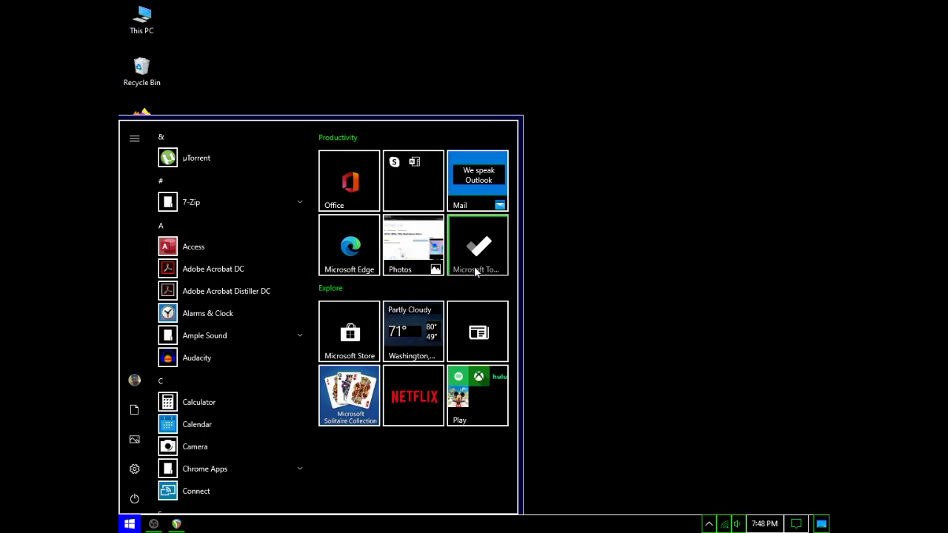
pyautogui.press('Escape')
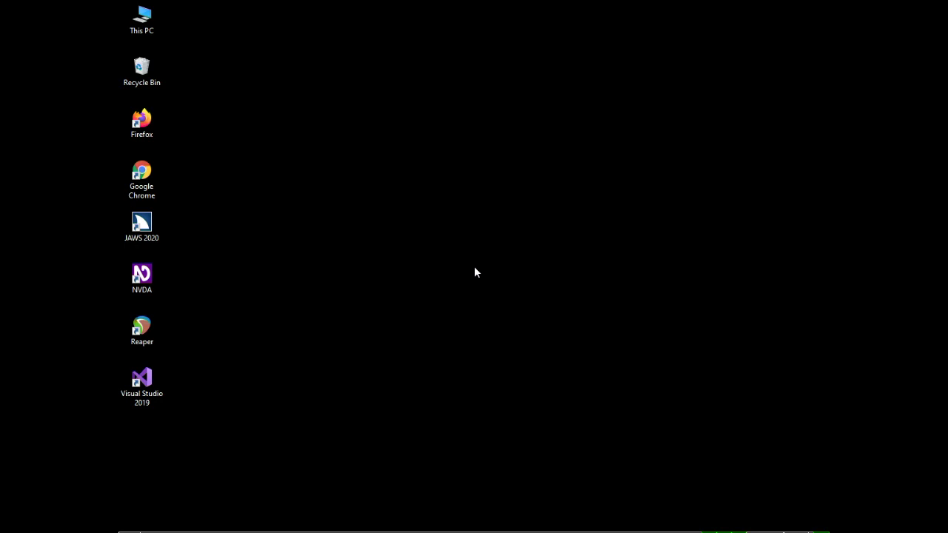
pyautogui.press('super')
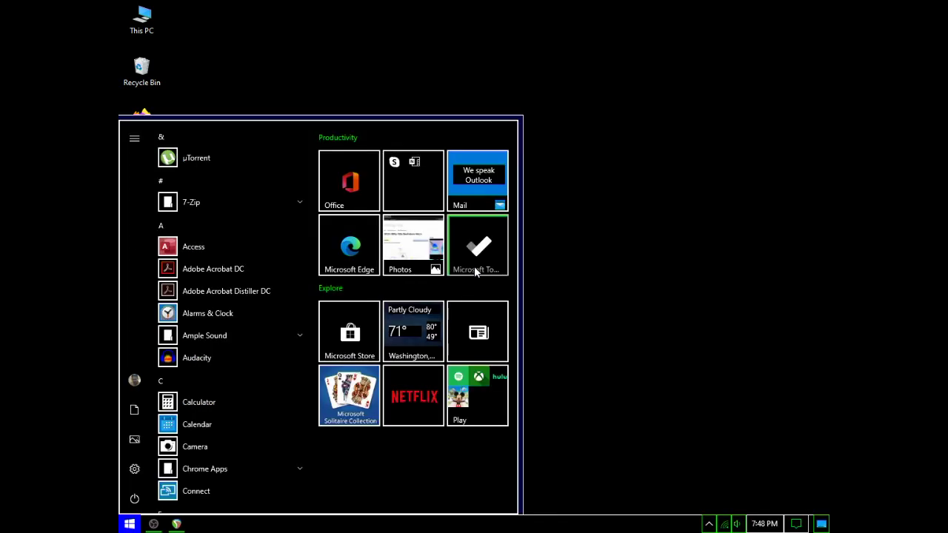
pyautogui.write('wo')
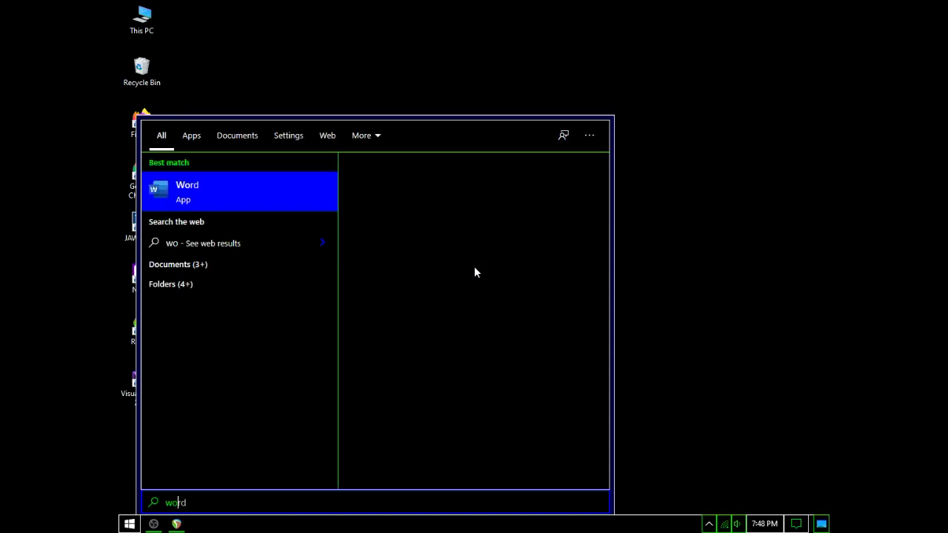
pyautogui.write('rd m')
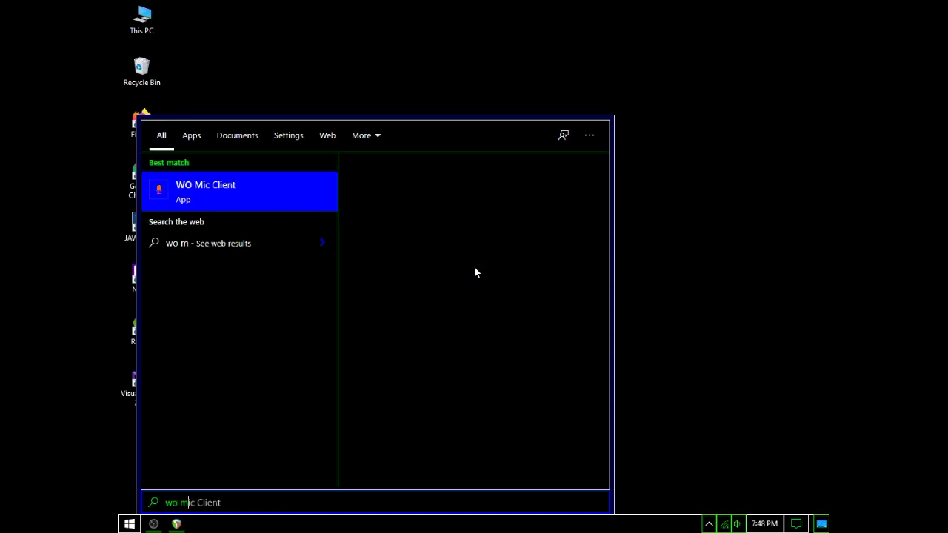
pyautogui.press('Return')
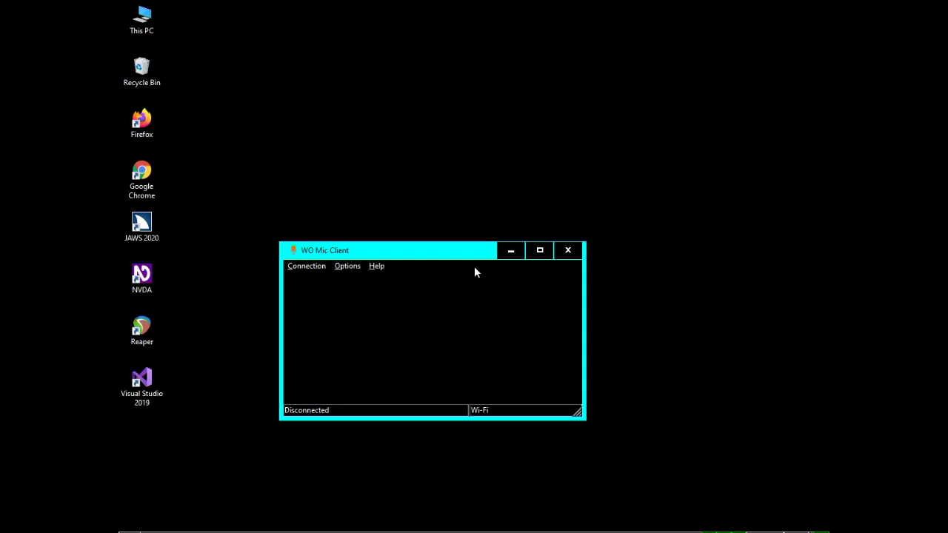
# Switch from WO Mic Client to the mirrored phone screen with Alt+Tab.
pyautogui.hotkey('alt', 'Tab')
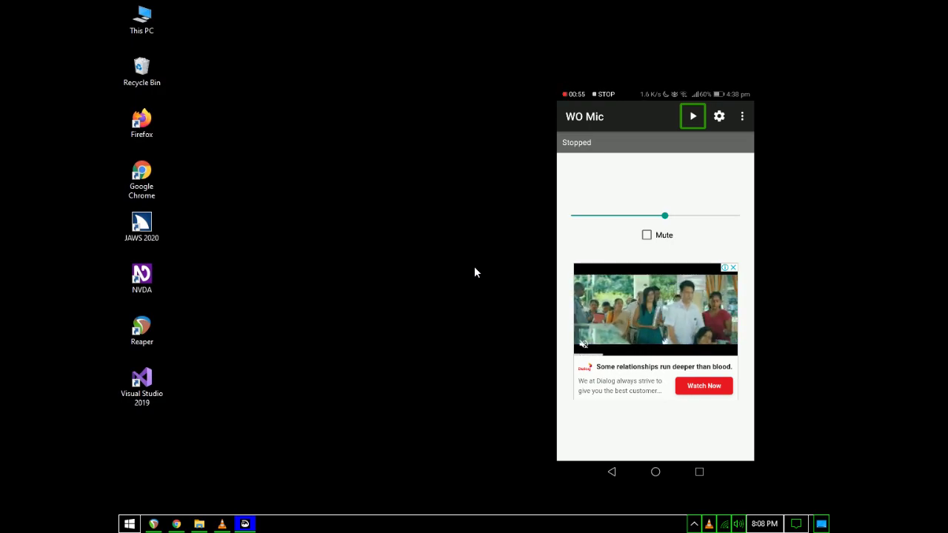
# Open WO Mic's Settings on the phone and bring up the Transport choices.
pyautogui.press('Tab')
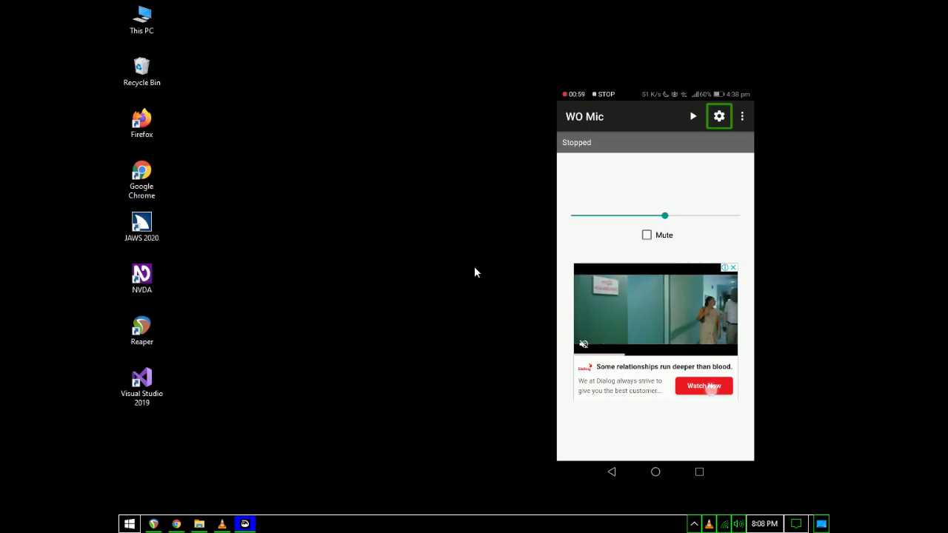
pyautogui.press('Return')
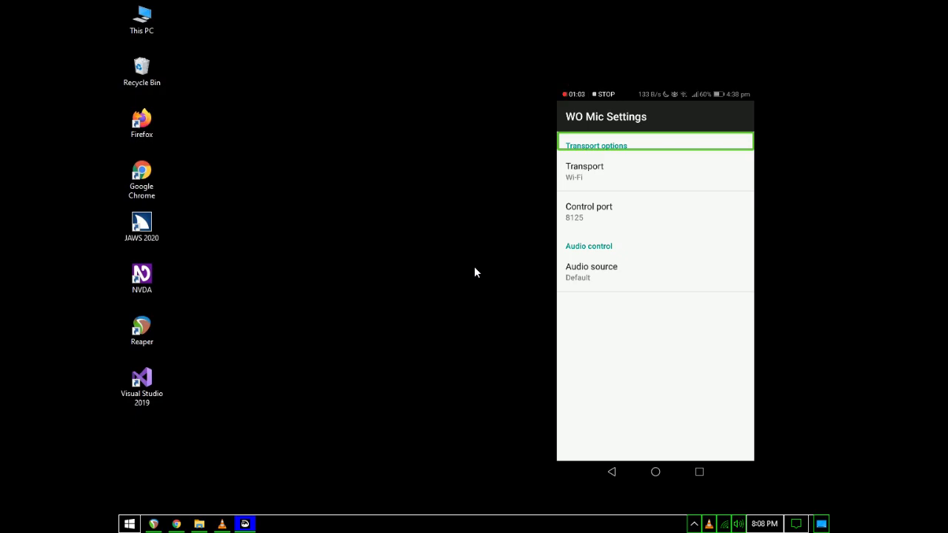
pyautogui.press('Tab')
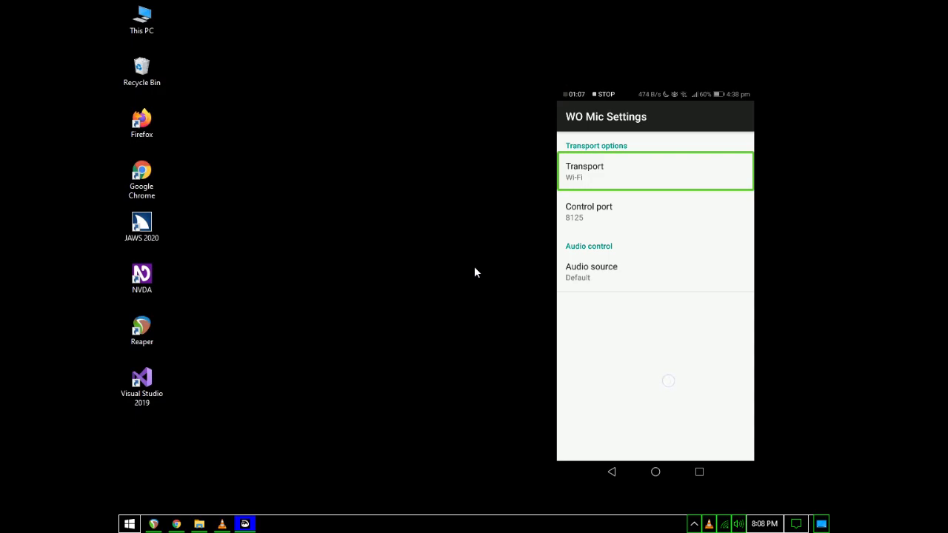
pyautogui.press('Return')
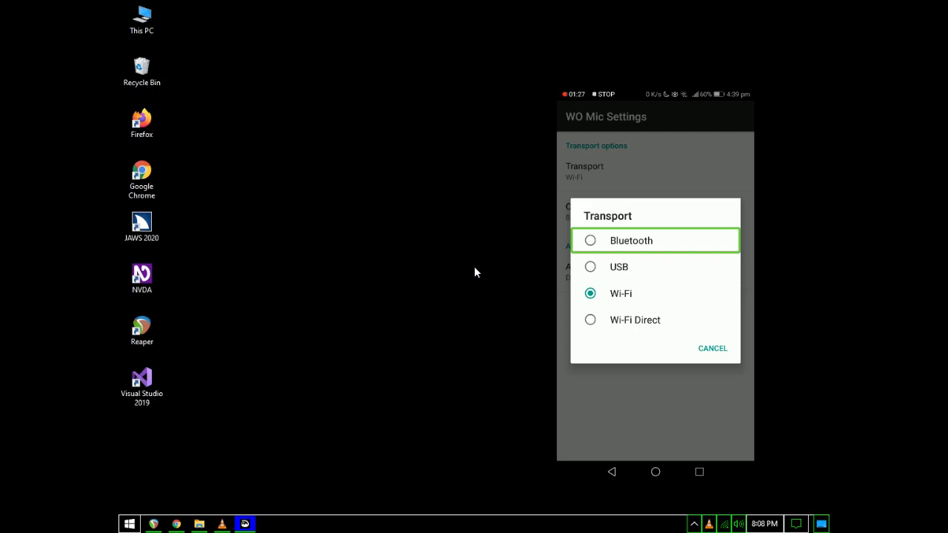
# Browse Bluetooth, USB, Wi-Fi and Wi-Fi Direct, cancel to keep Wi-Fi, then move past Control port 8125.
pyautogui.press('Down')
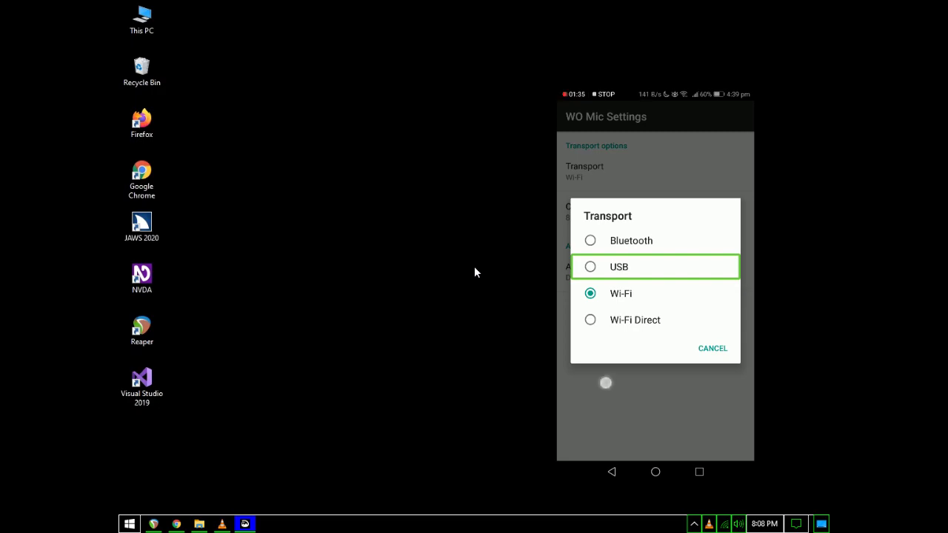
pyautogui.press('Down')
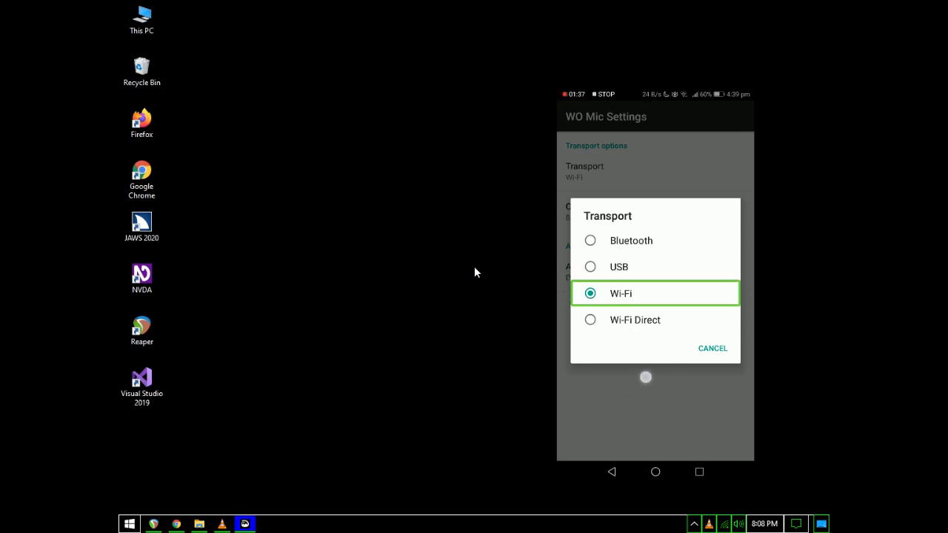
pyautogui.press('Down')
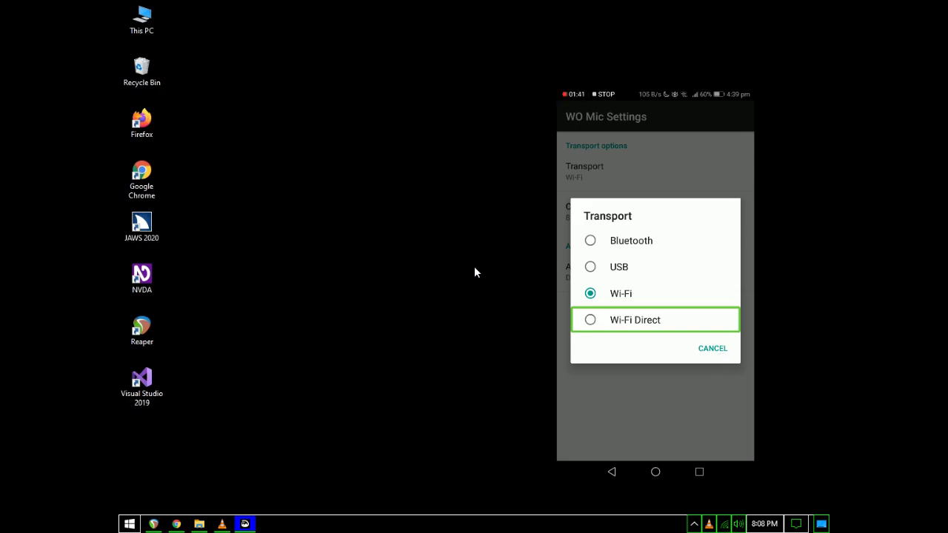
pyautogui.press('Down')
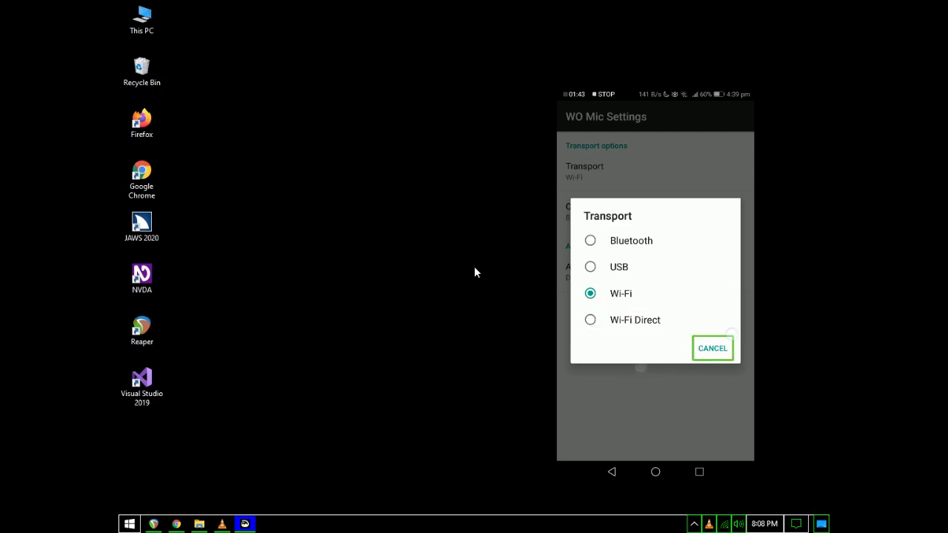
pyautogui.press('Return')
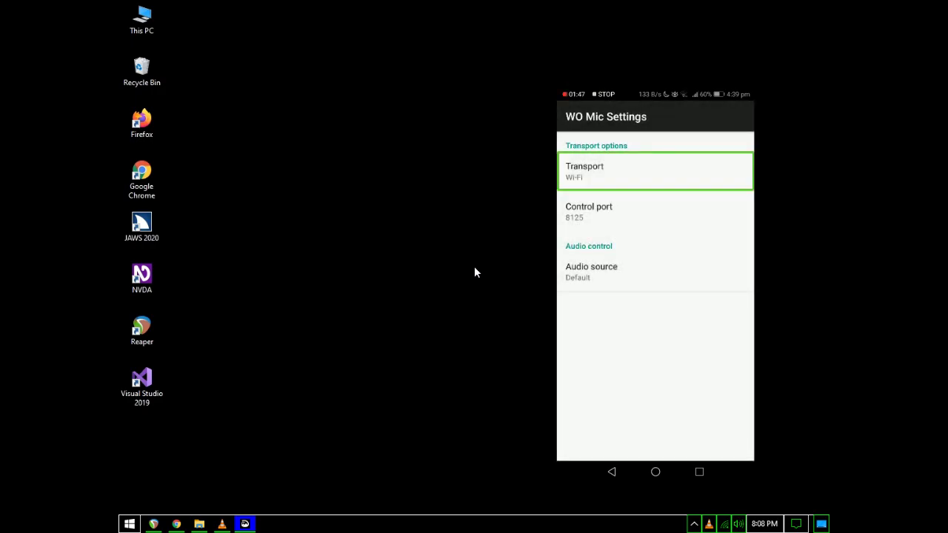
pyautogui.press('Down')
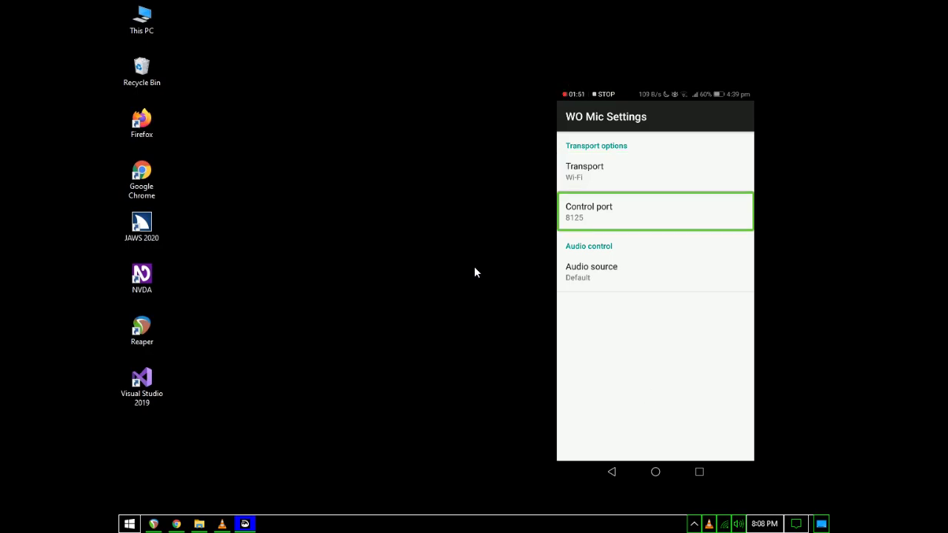
pyautogui.press('Down')
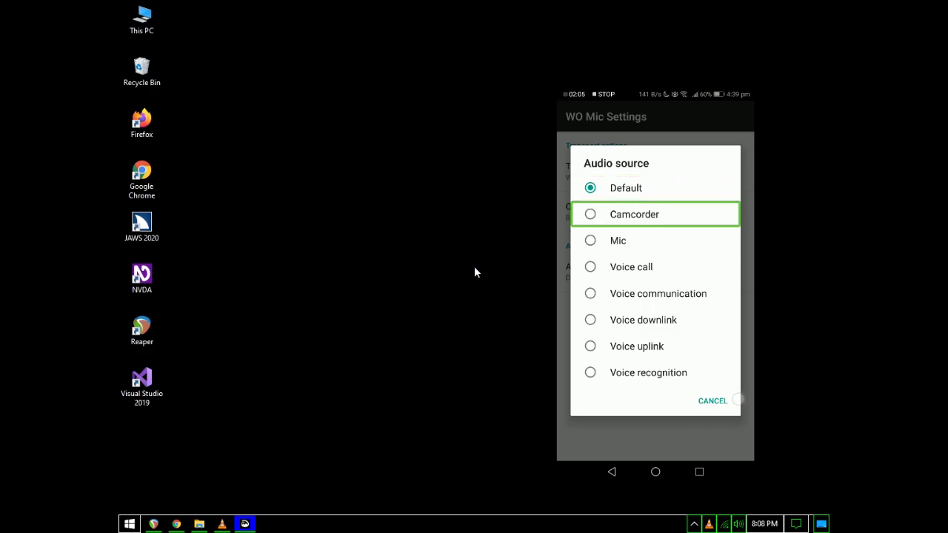
# Browse the eight Audio source options and cancel, leaving Default selected.
pyautogui.press('Down')
pyautogui.press('Down')
pyautogui.press('Down')
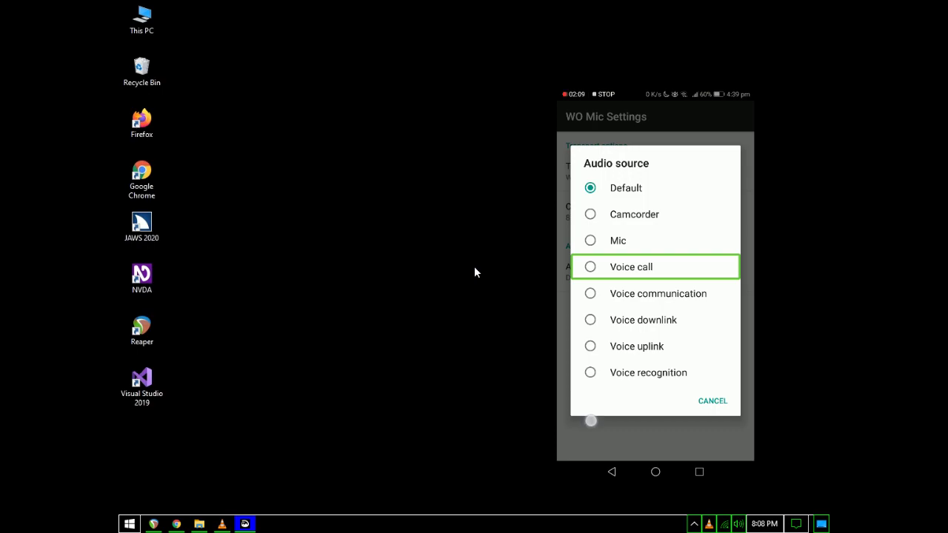
pyautogui.press('Down')
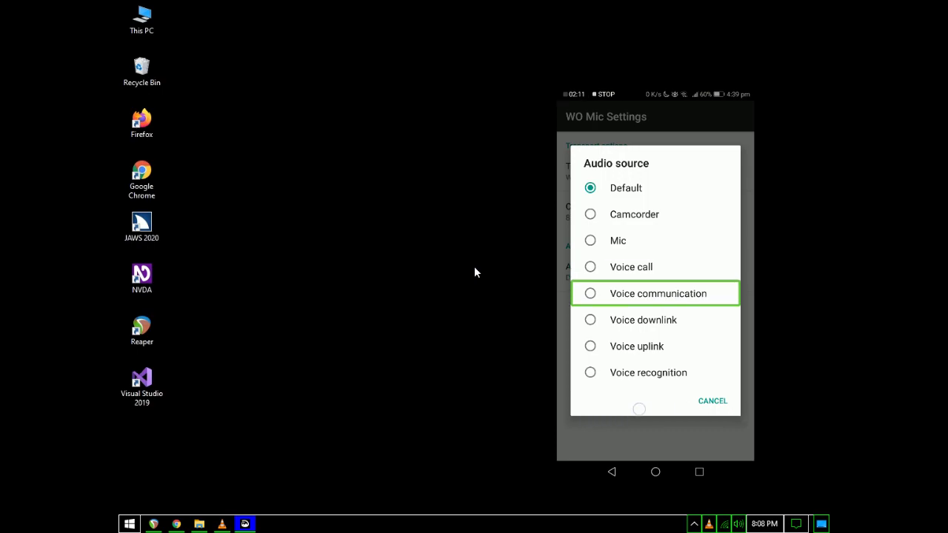
pyautogui.press('Down')
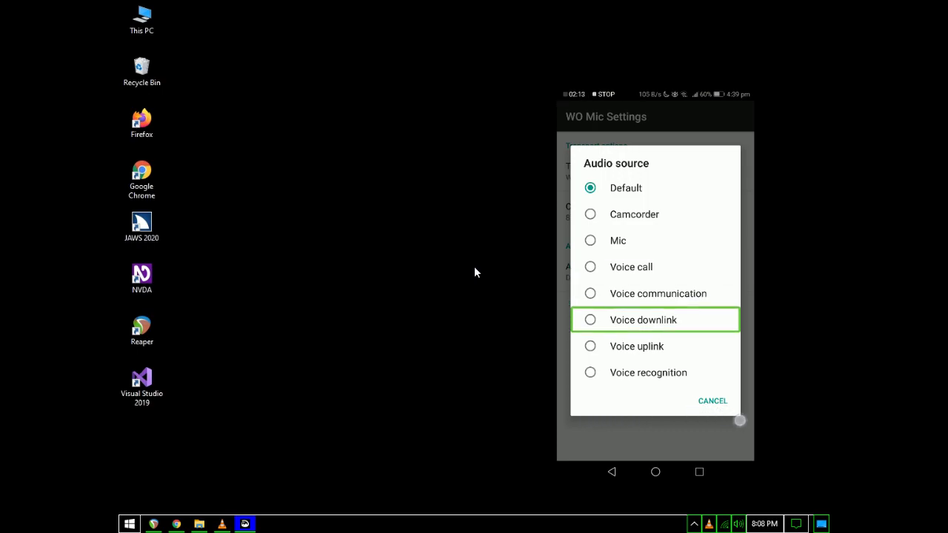
pyautogui.press('Down')
pyautogui.press('Down')
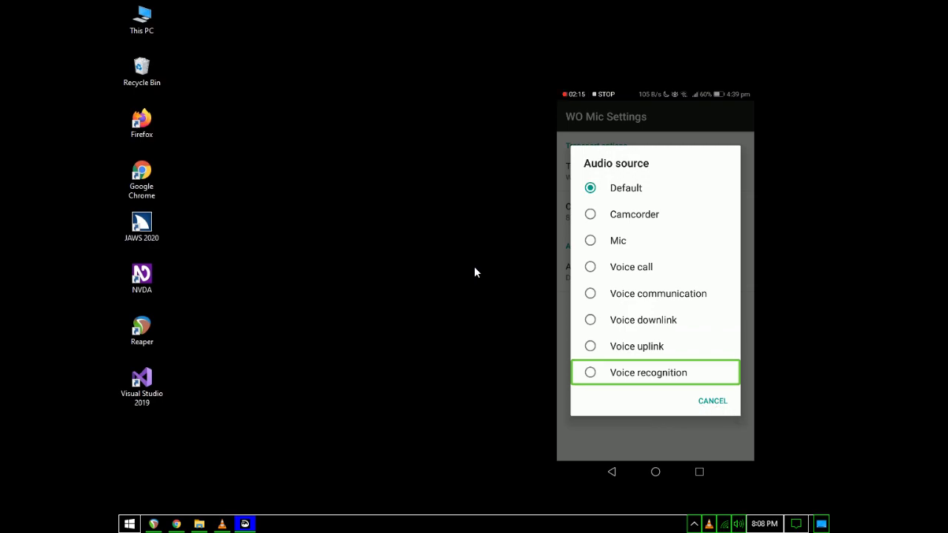
pyautogui.press('Down')
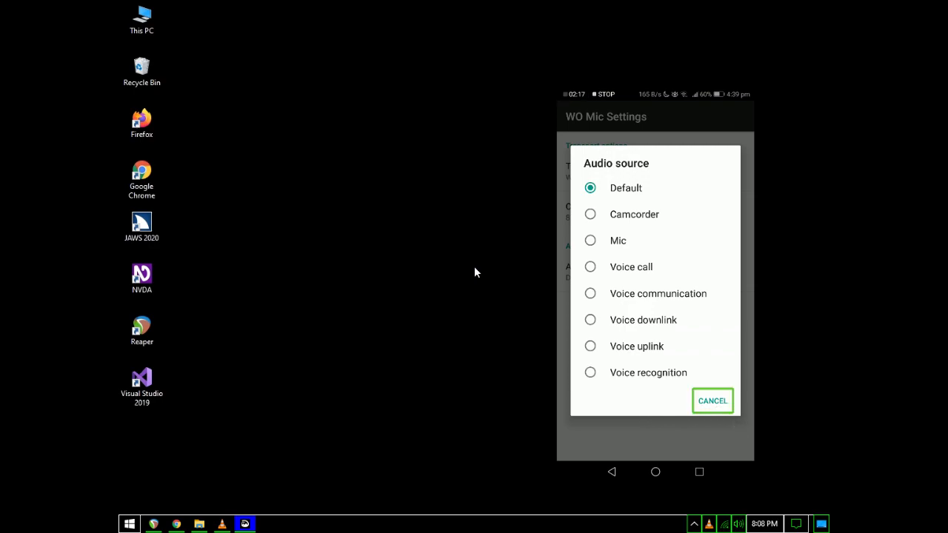
pyautogui.press('Return')
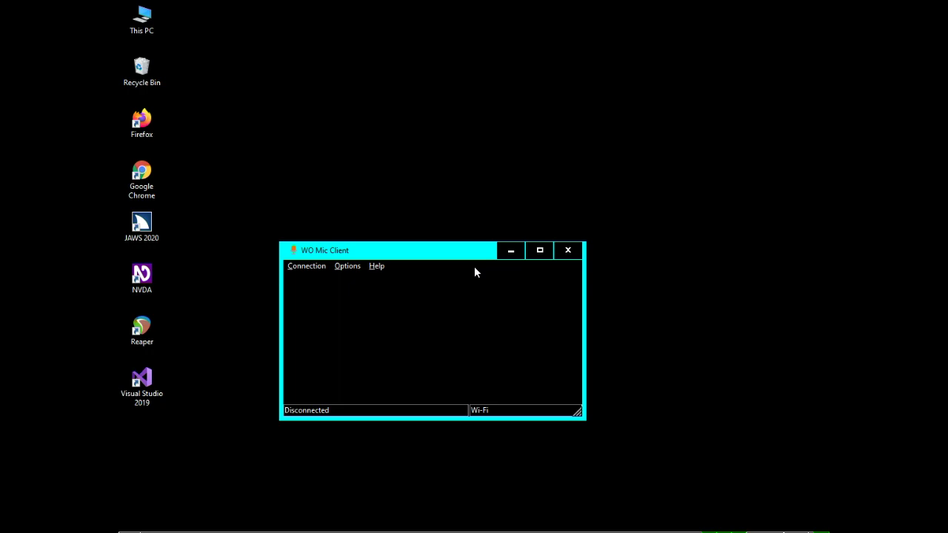
# Connect the client over Wi-Fi to the phone at 192.168.8.101 via Connection > Connect.
pyautogui.press('alt')
pyautogui.press('Down')
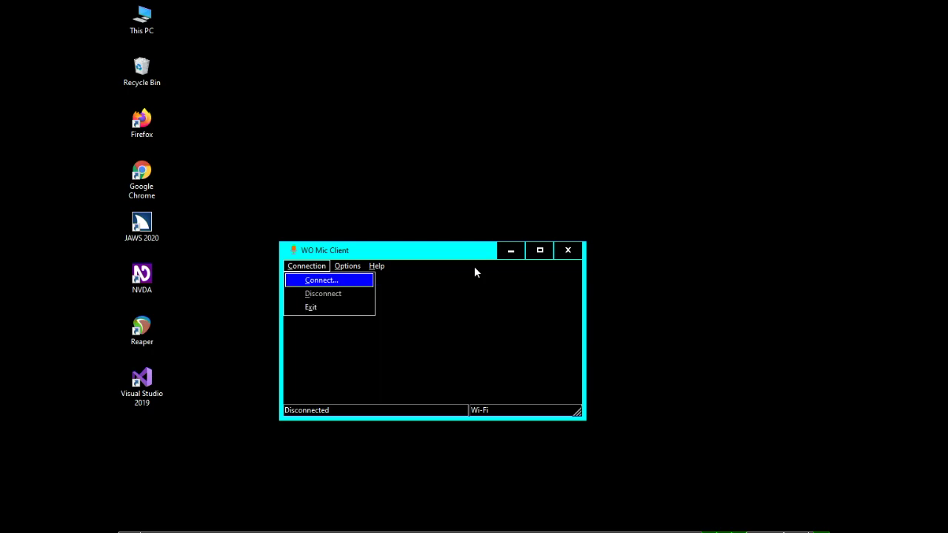
pyautogui.press('Return')
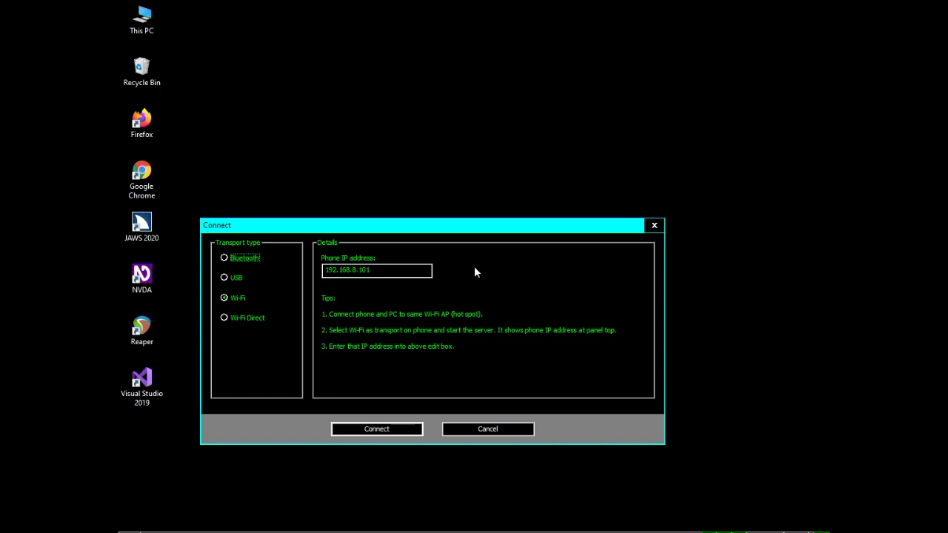
pyautogui.press('Down')
pyautogui.press('Down')
pyautogui.press('Tab')
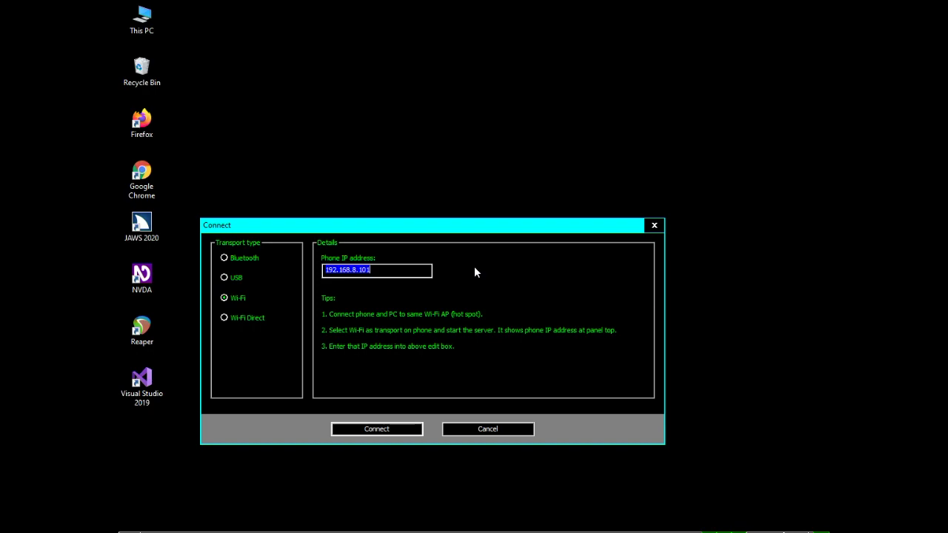
pyautogui.write('192.168.8.10')
pyautogui.press('Tab')
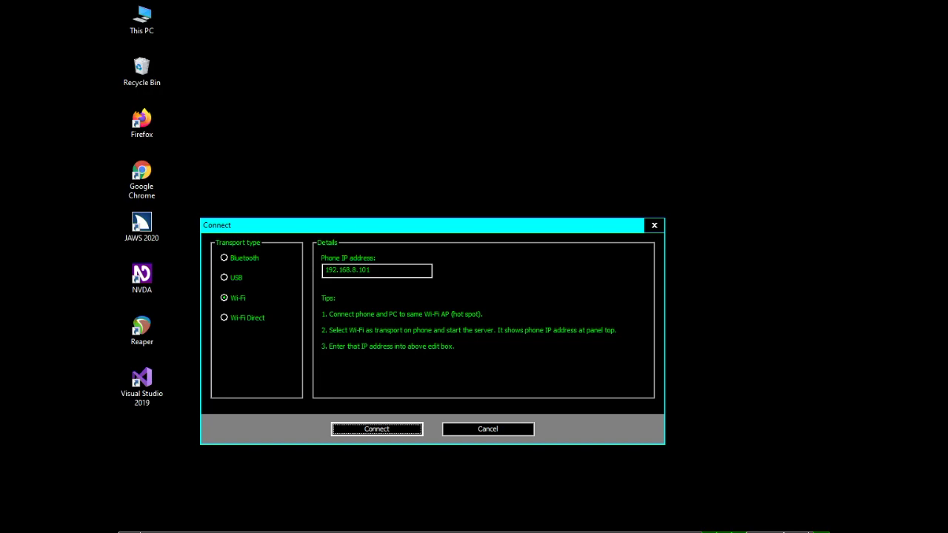
pyautogui.press('Return')
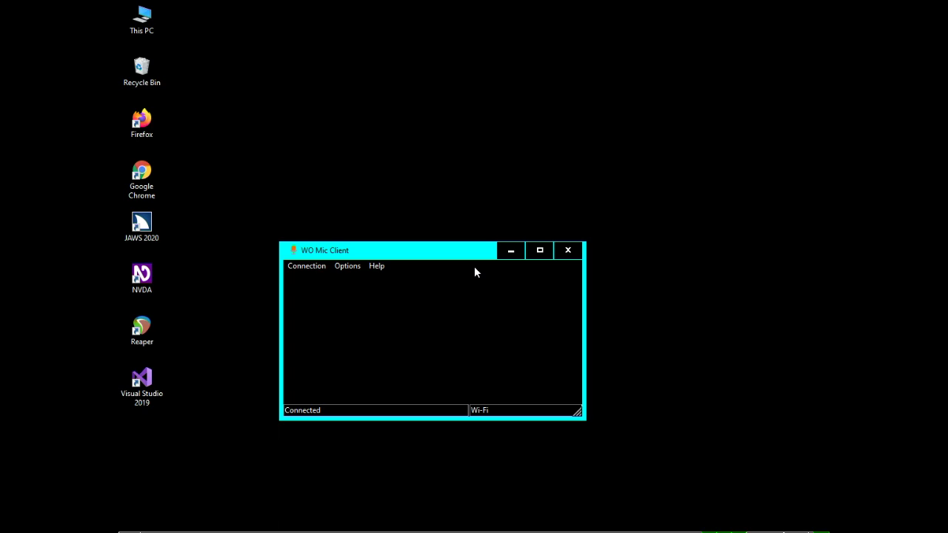
# Enable Play in speaker from the client's Options menu.
pyautogui.press('alt')
pyautogui.press('Right')
pyautogui.press('Down')
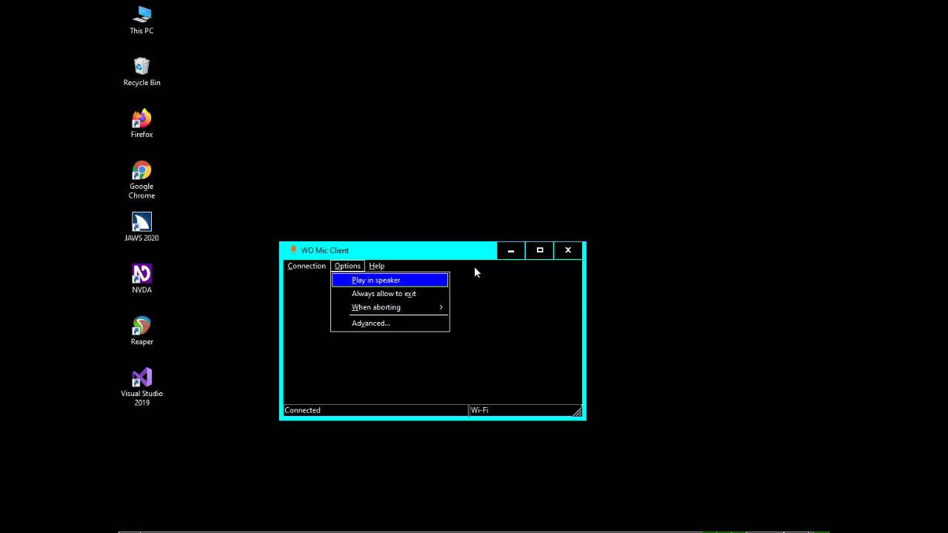
pyautogui.press('Escape')
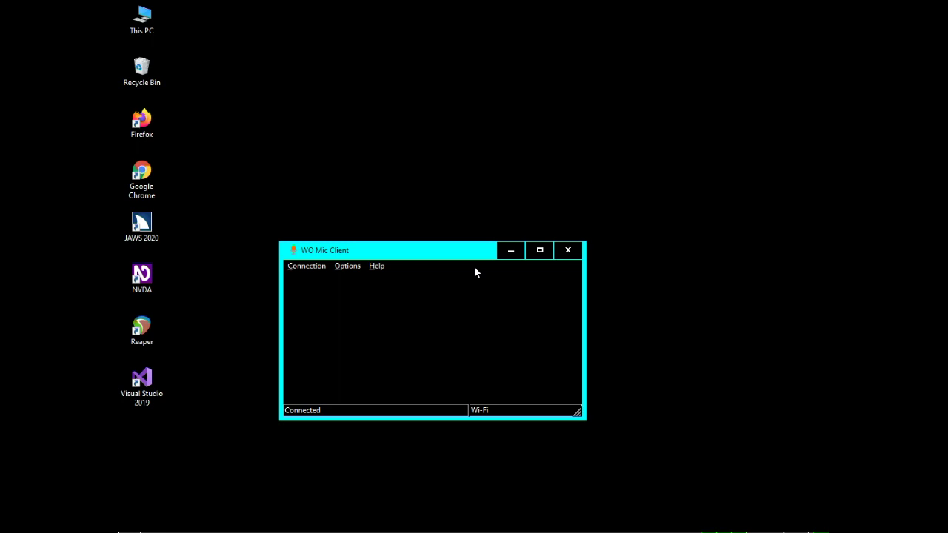
# Browse the Options and Help menus and highlight Options > Advanced...
pyautogui.press('alt')
pyautogui.press('Right')
pyautogui.press('Down')
pyautogui.press('Down')
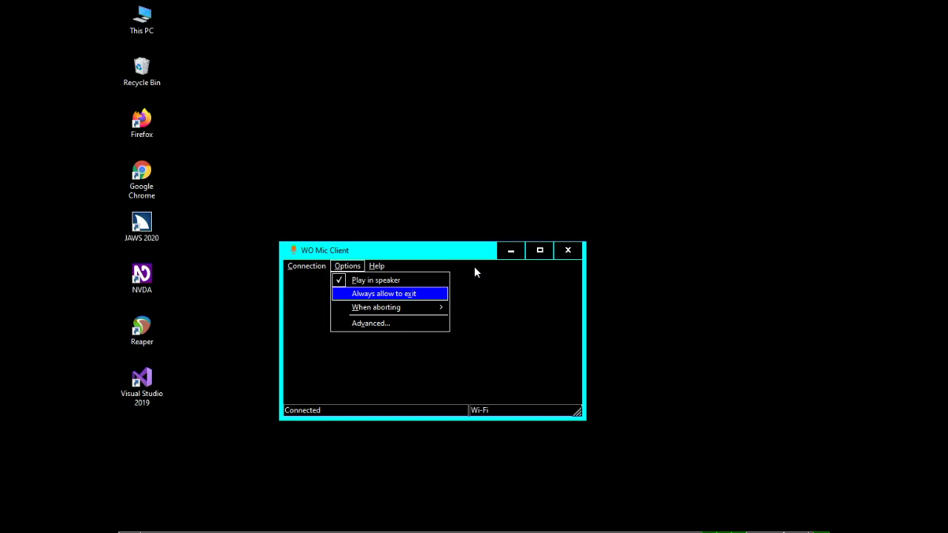
pyautogui.press('Down')
pyautogui.press('Down')
pyautogui.press('Down')
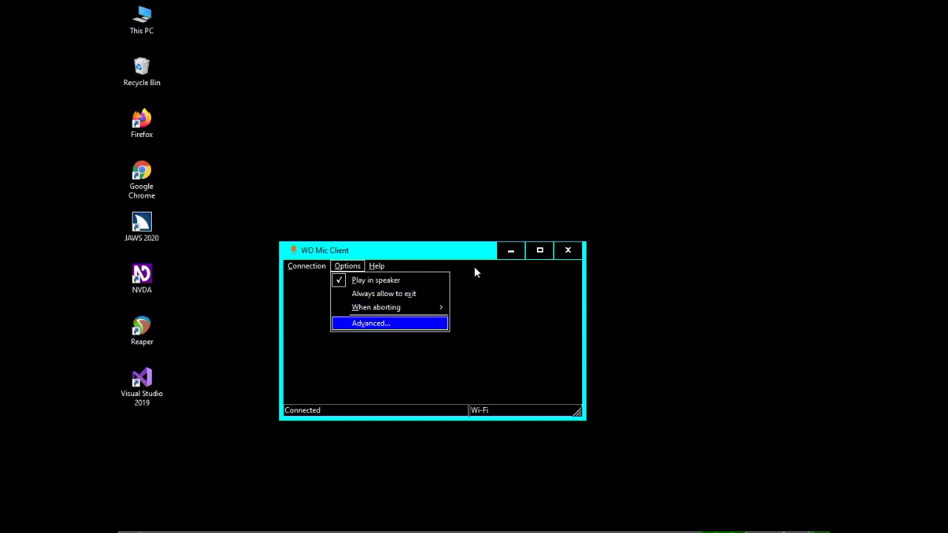
pyautogui.press('Up')
pyautogui.press('Right')
pyautogui.press('Down')
pyautogui.press('Down')
pyautogui.press('Left')
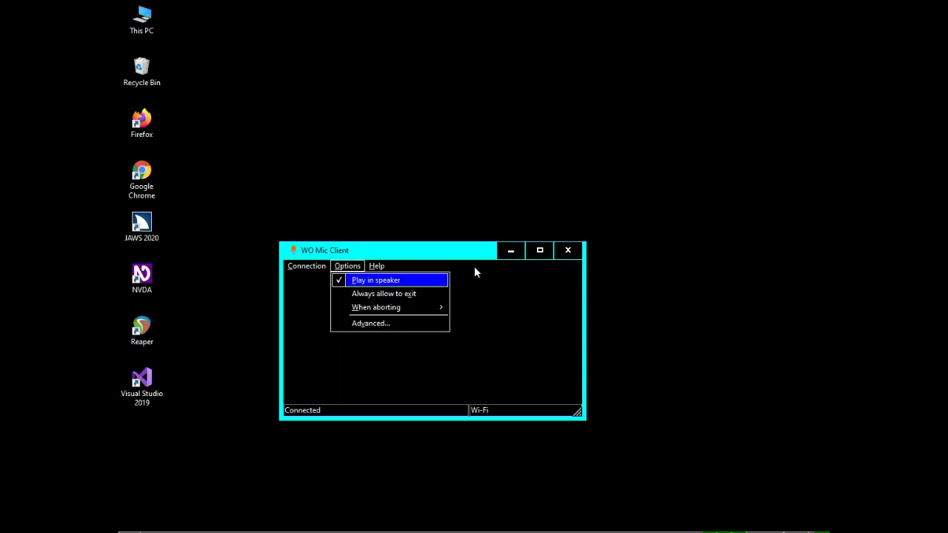
pyautogui.press('Right')
pyautogui.press('Down')
pyautogui.press('Down')
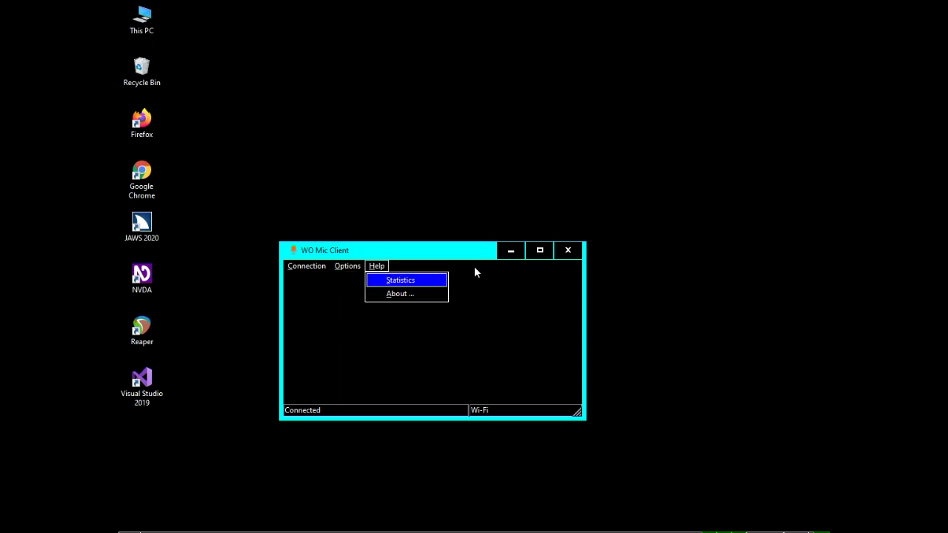
pyautogui.press('Left')
pyautogui.press('Up')
# Change Buffer size from 5 to 2 in Advanced options and confirm with OK.
pyautogui.press('Return')
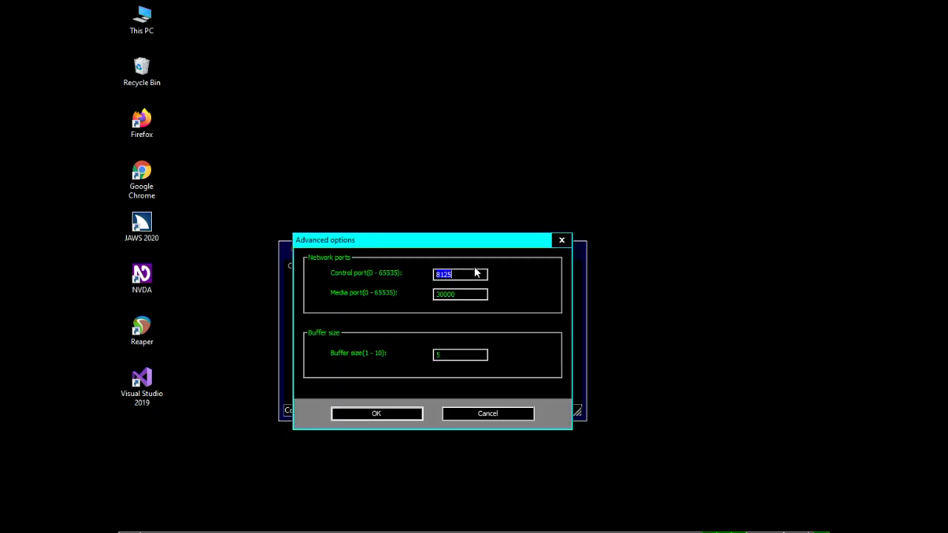
pyautogui.press('Tab')
pyautogui.hotkey('shift', 'Tab')
pyautogui.press('Tab')
pyautogui.press('Tab')
pyautogui.write('2')
pyautogui.press('Tab')
pyautogui.press('Tab')
pyautogui.press('Tab')
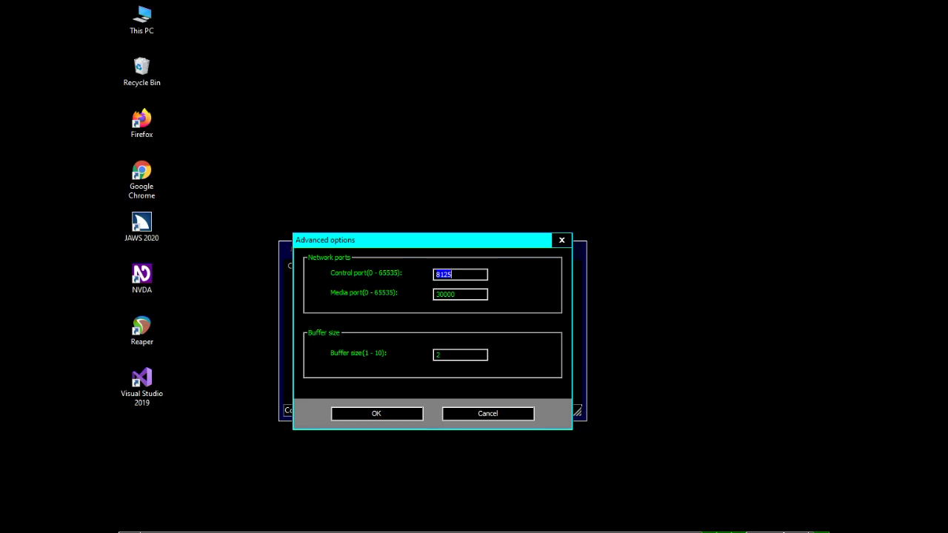
pyautogui.hotkey('shift', 'Tab')
pyautogui.hotkey('shift', 'Tab')
pyautogui.press('Return')
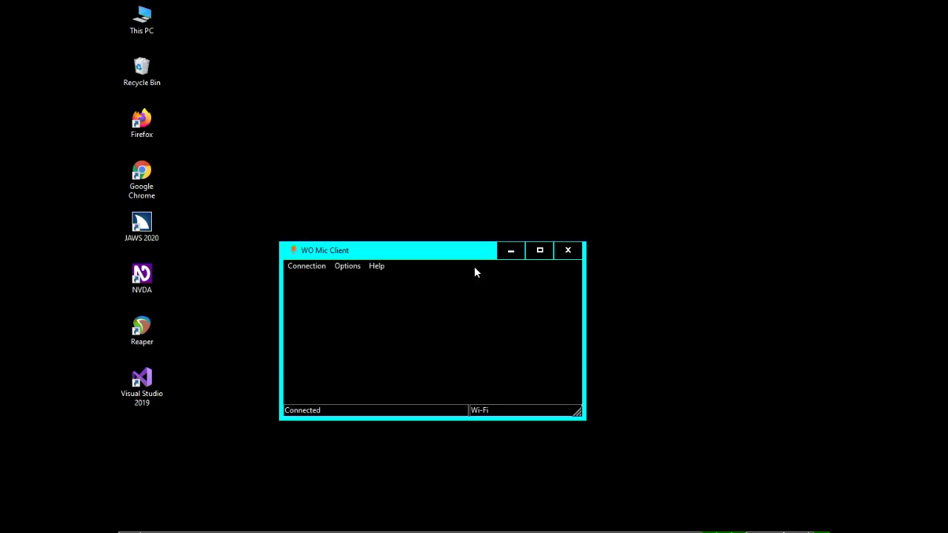